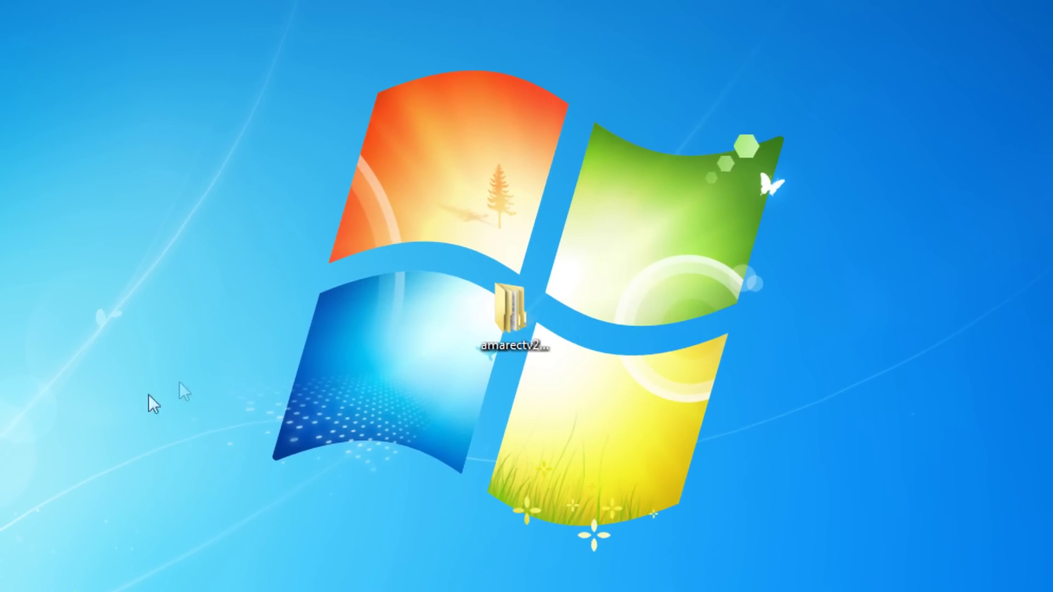
# - Launch AmaRecTV from the nested amarectv210b_en folder and bring up its configuration window
pyautogui.doubleClick(499, 318)
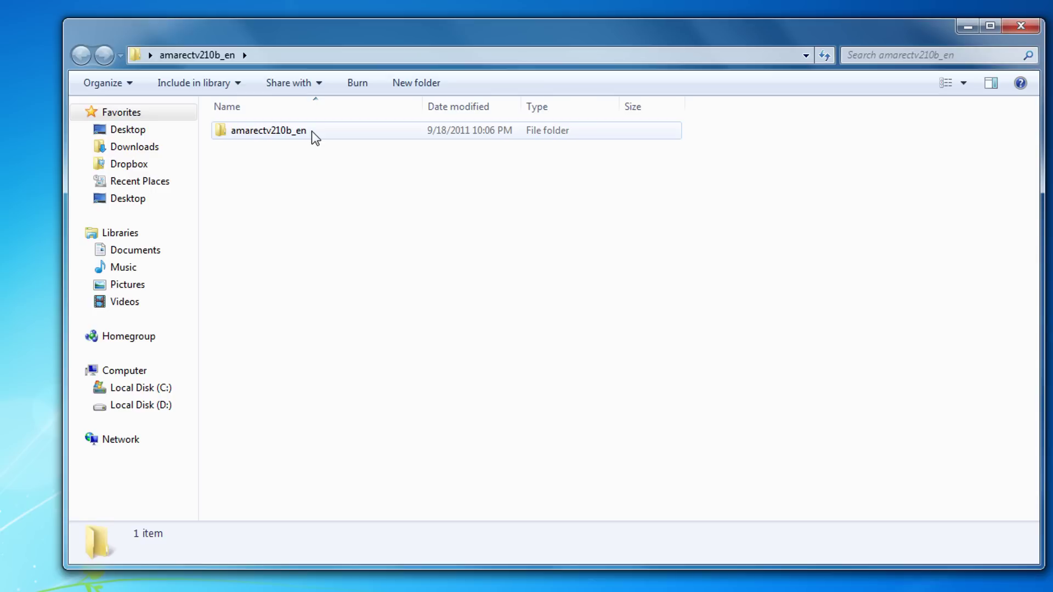
pyautogui.doubleClick(311, 130)
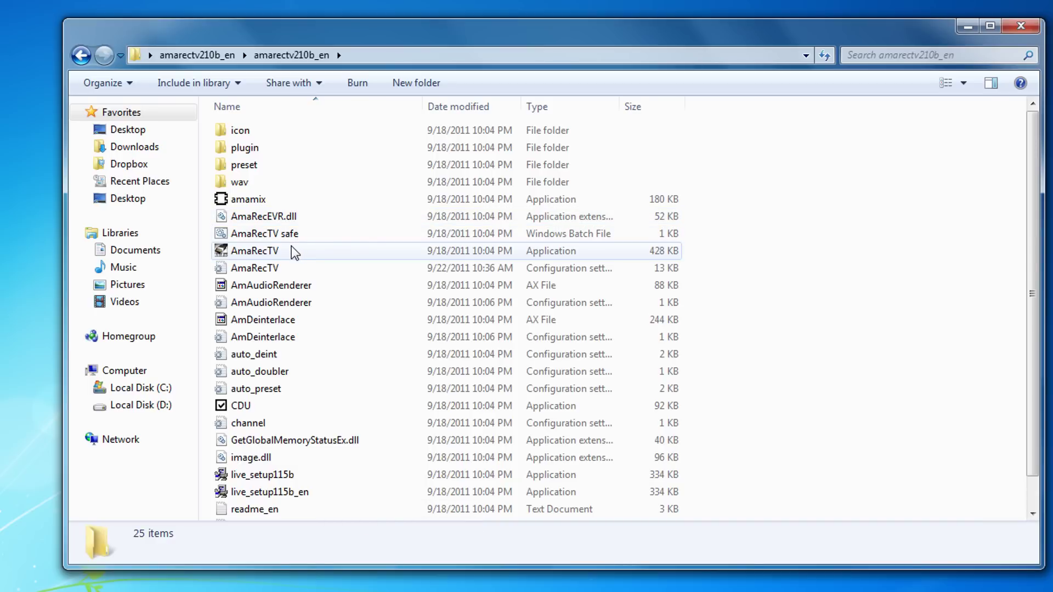
pyautogui.doubleClick(283, 253)
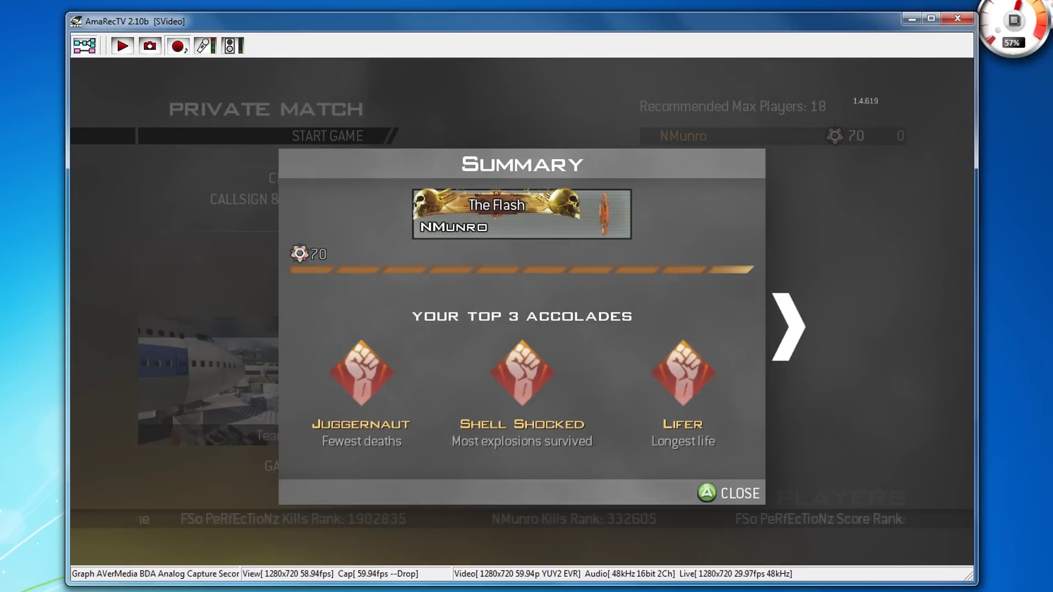
pyautogui.doubleClick(300, 276)
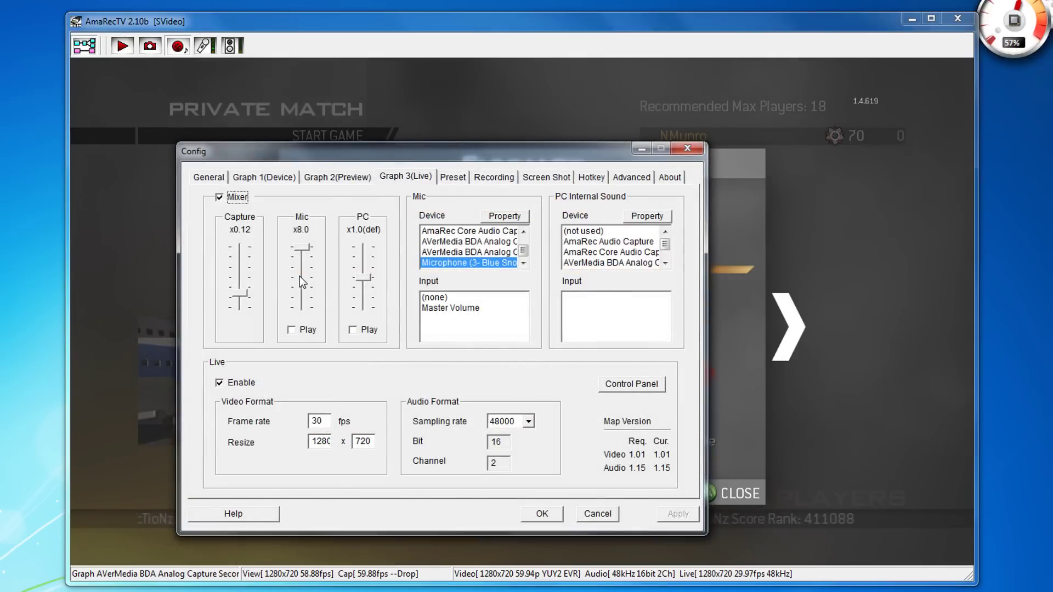
# - Examine the capture device, general, preview, live and preset settings, including the save path, aspect ratio and live broadcasting options
pyautogui.click(279, 178)
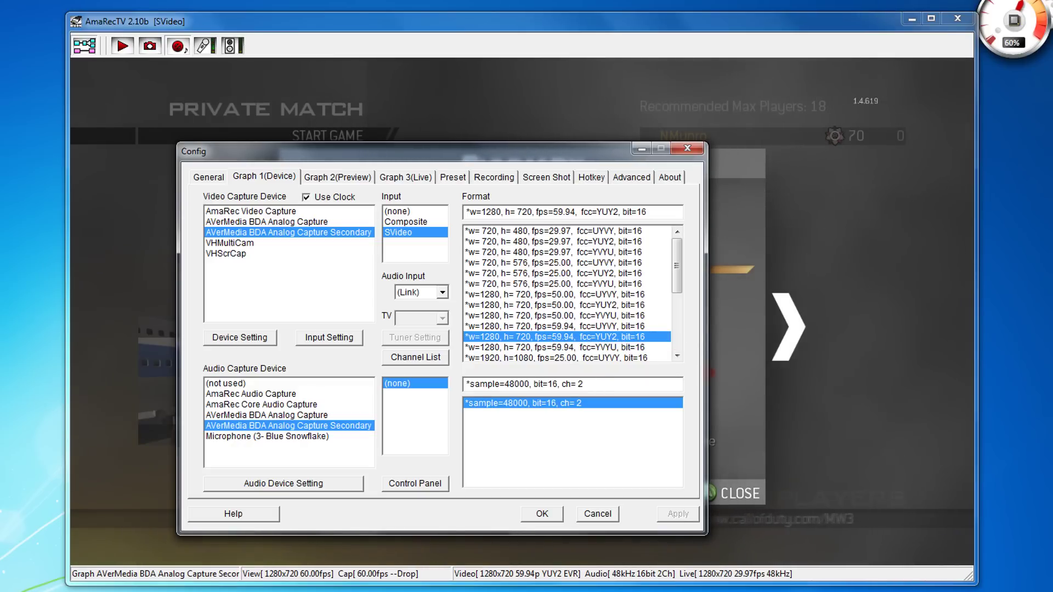
pyautogui.click(220, 179)
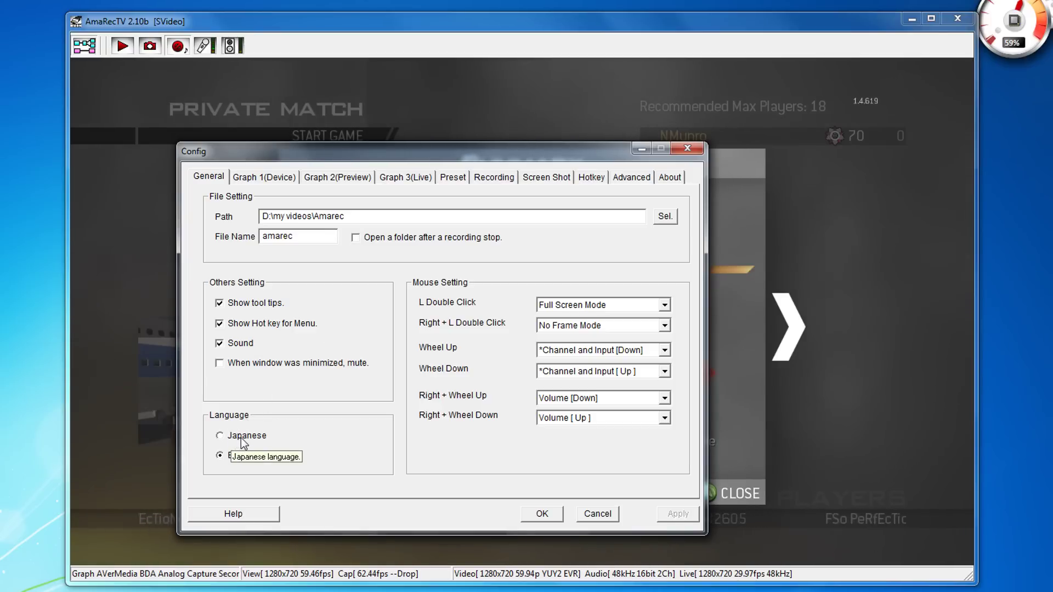
pyautogui.click(287, 179)
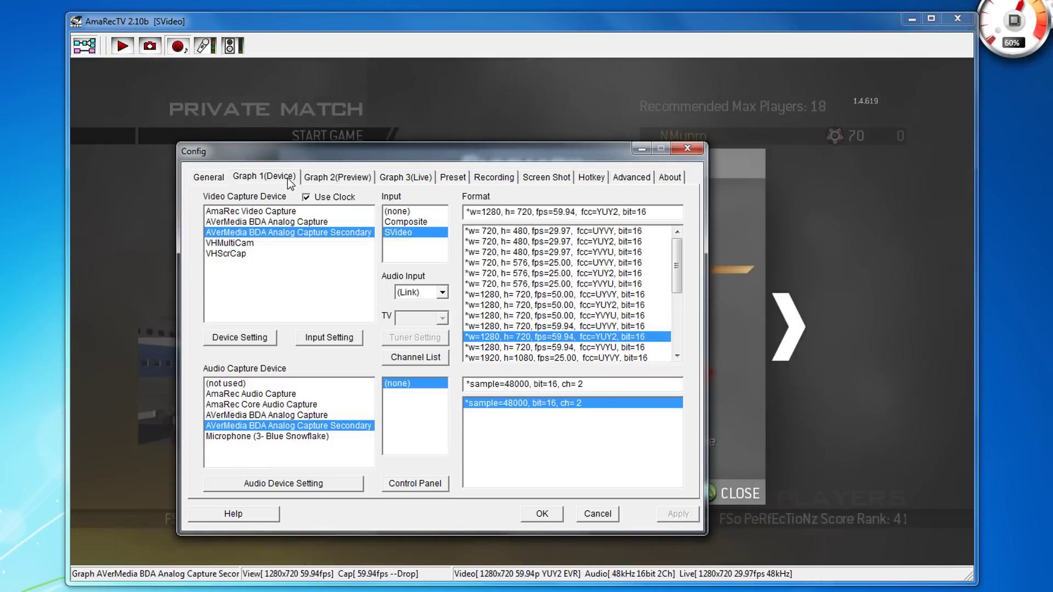
pyautogui.click(321, 178)
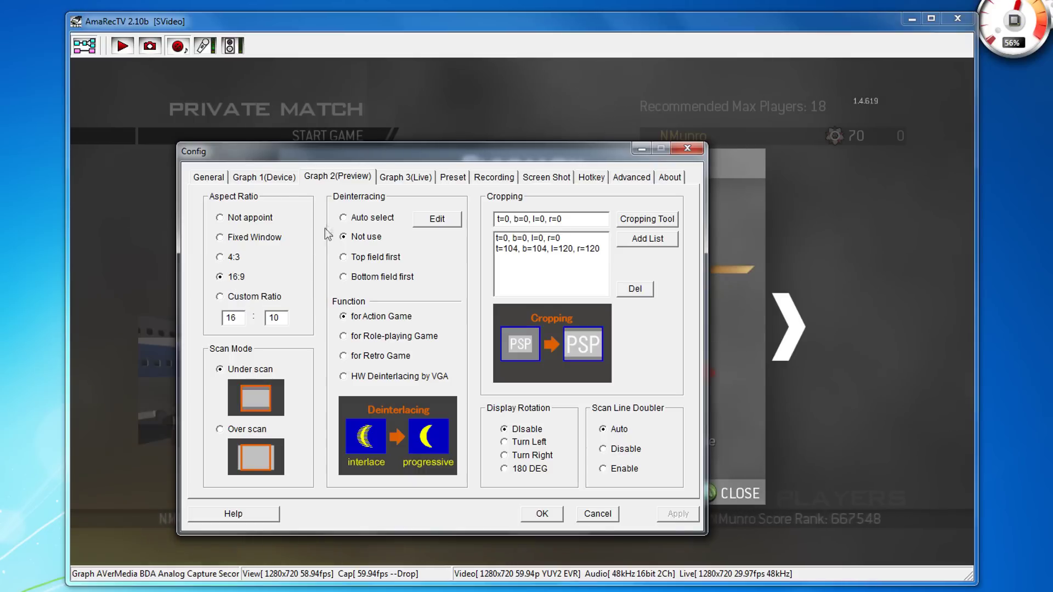
pyautogui.click(397, 178)
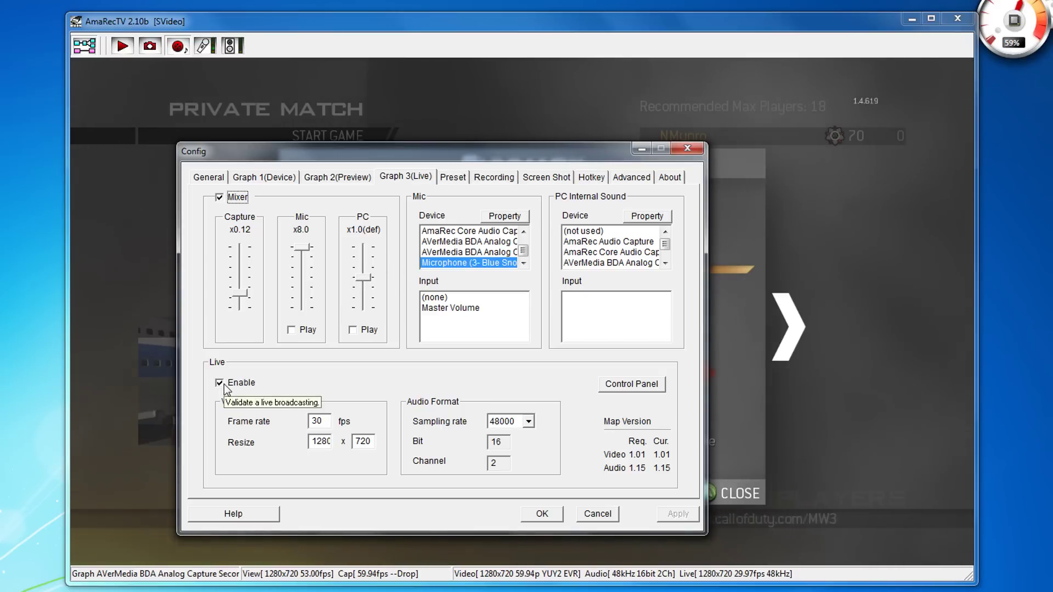
pyautogui.click(446, 181)
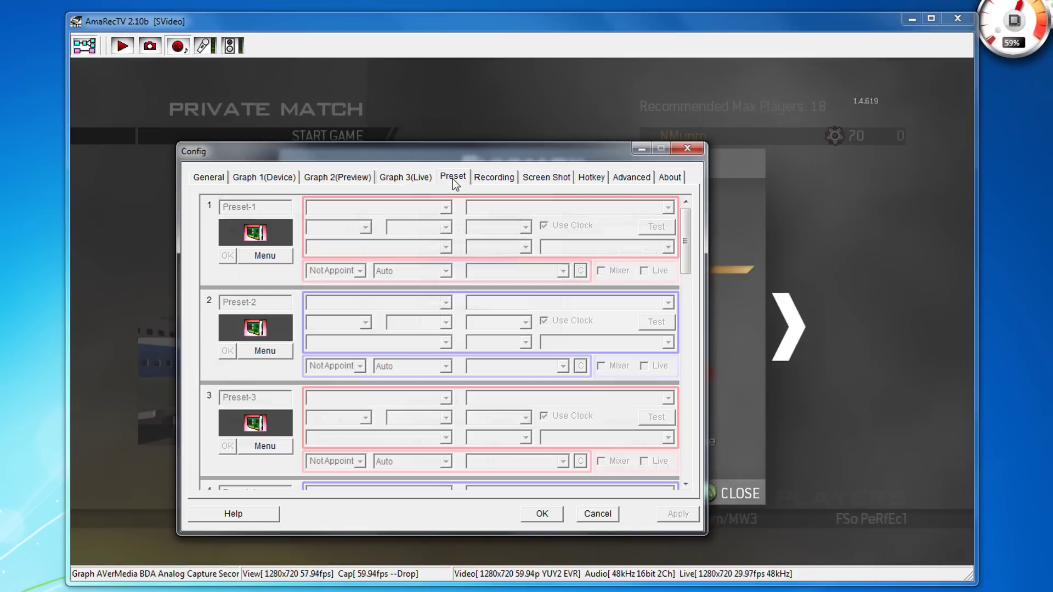
# - Update the video codec list in the recording settings and inspect the PICVideo M-JPEG codec's quality configuration
pyautogui.click(485, 180)
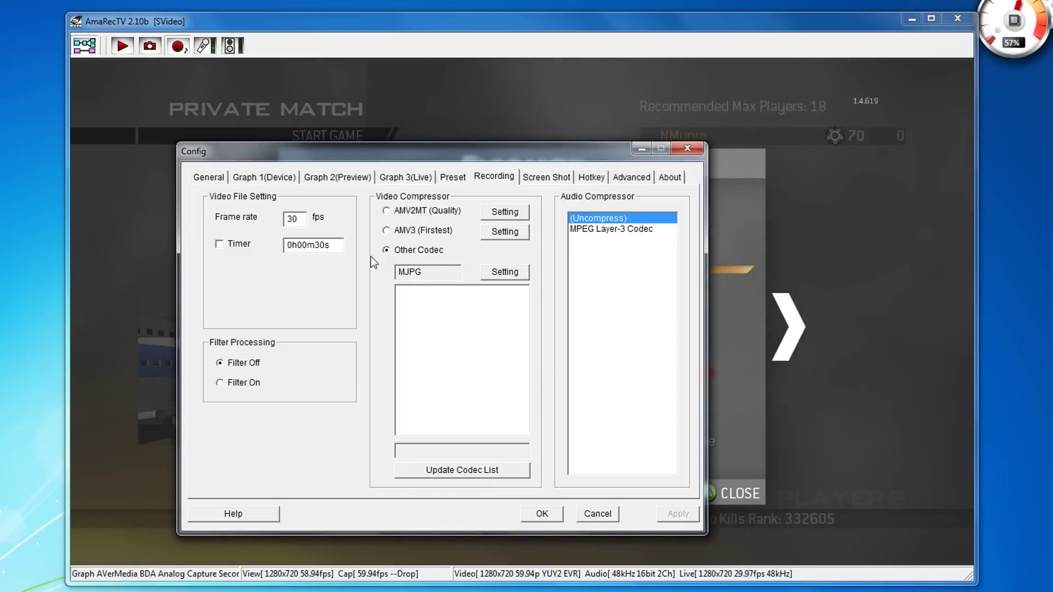
pyautogui.click(457, 474)
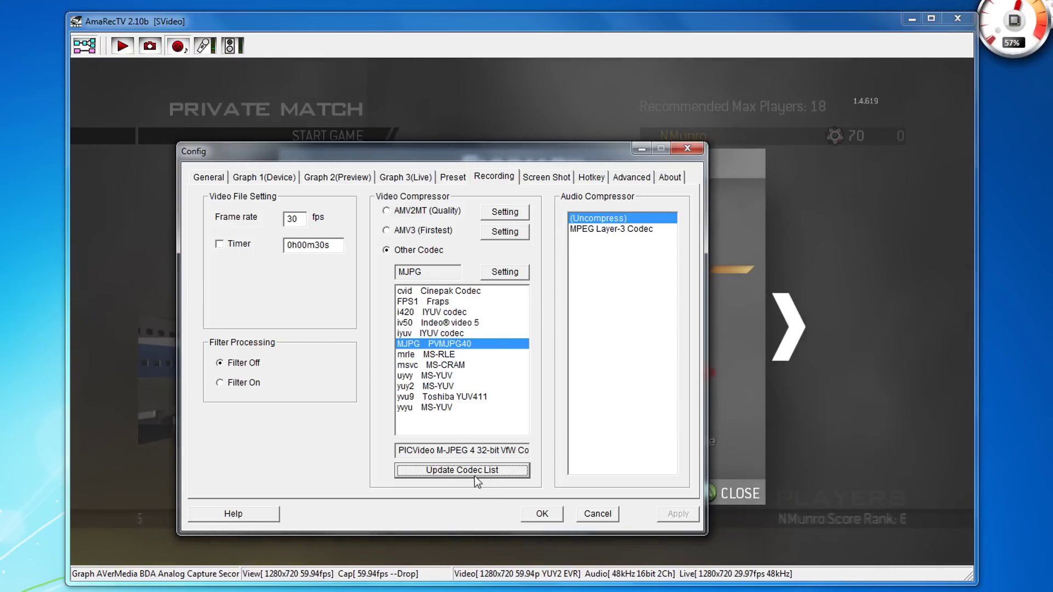
pyautogui.click(508, 271)
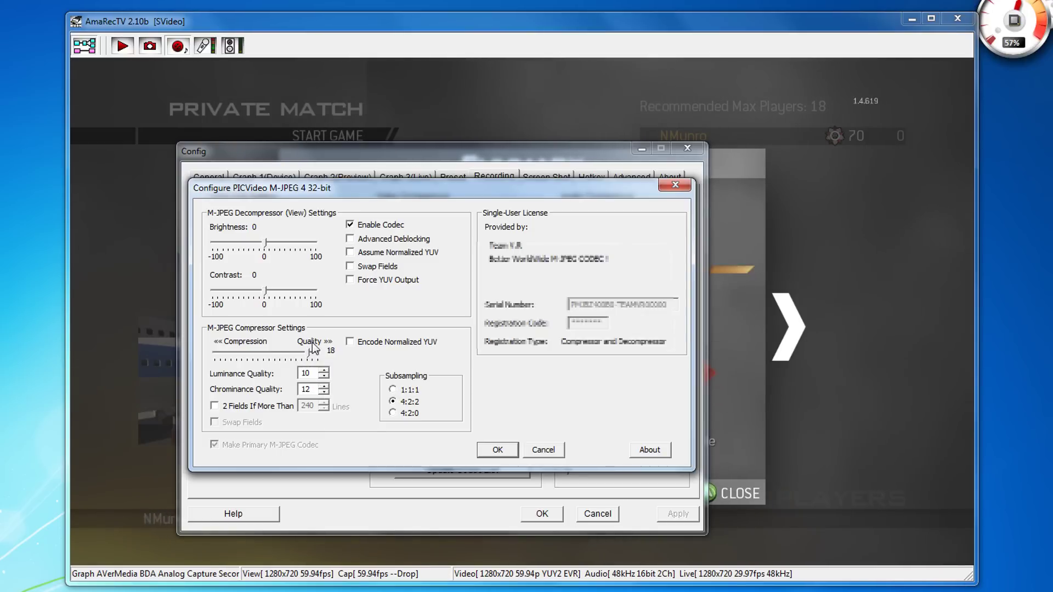
pyautogui.click(497, 450)
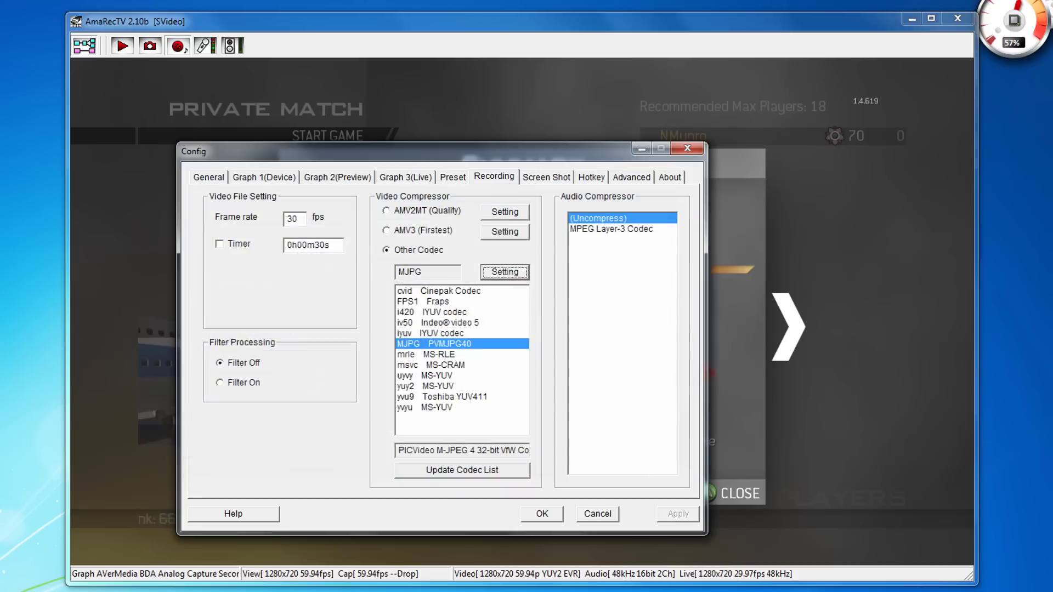
# - Set the recording's audio compressor to (Uncompress) and select the video frame rate value
pyautogui.click(592, 230)
pyautogui.click(595, 219)
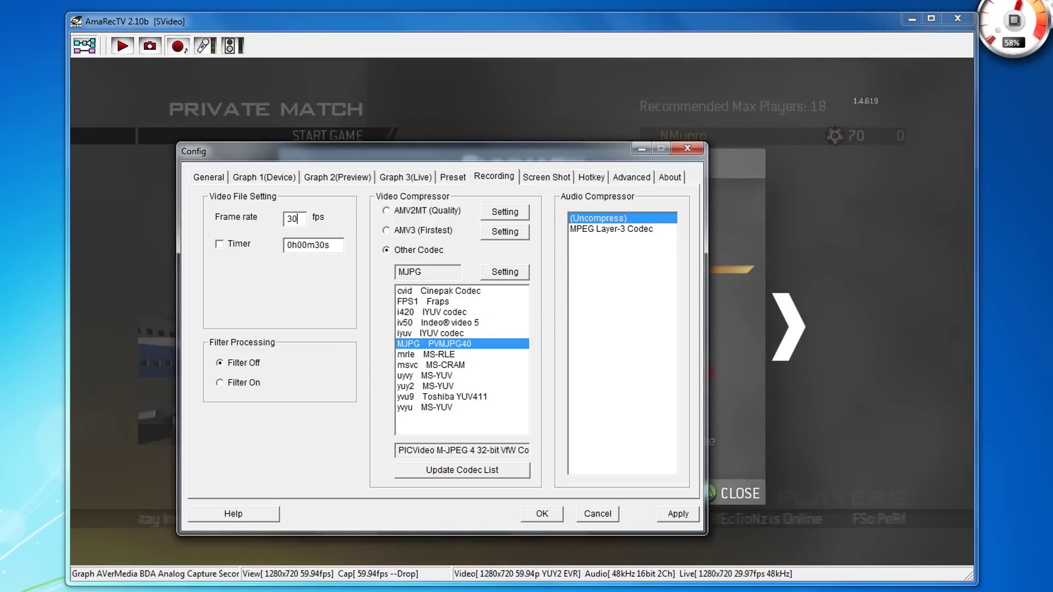
pyautogui.hotkey('shift', 'Left')
pyautogui.hotkey('shift', 'Left')
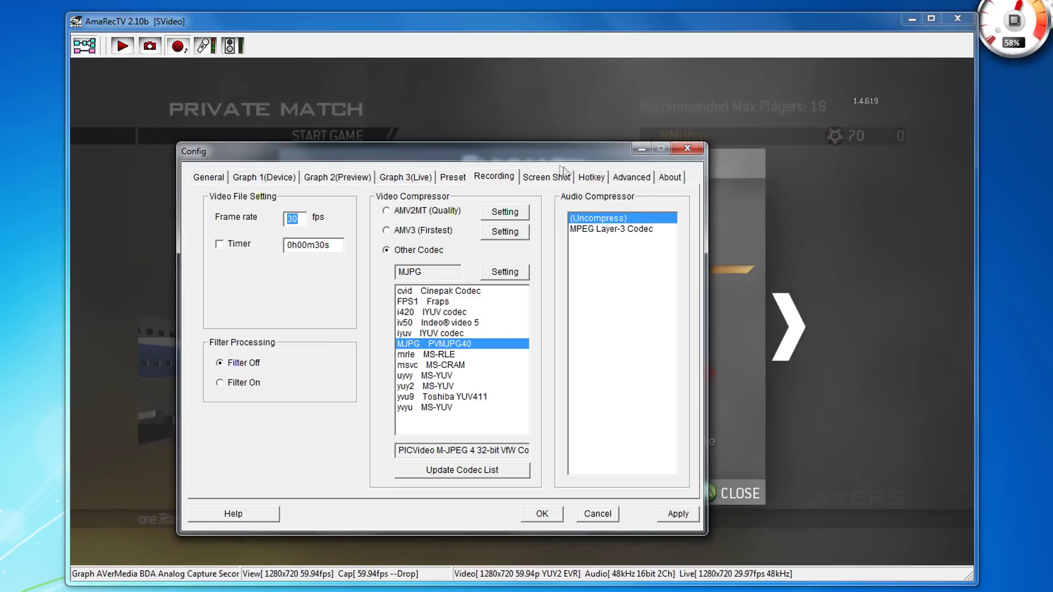
# - Examine the screenshot settings, the recording start and stop hotkeys, and the advanced video renderer and record settings
pyautogui.click(548, 179)
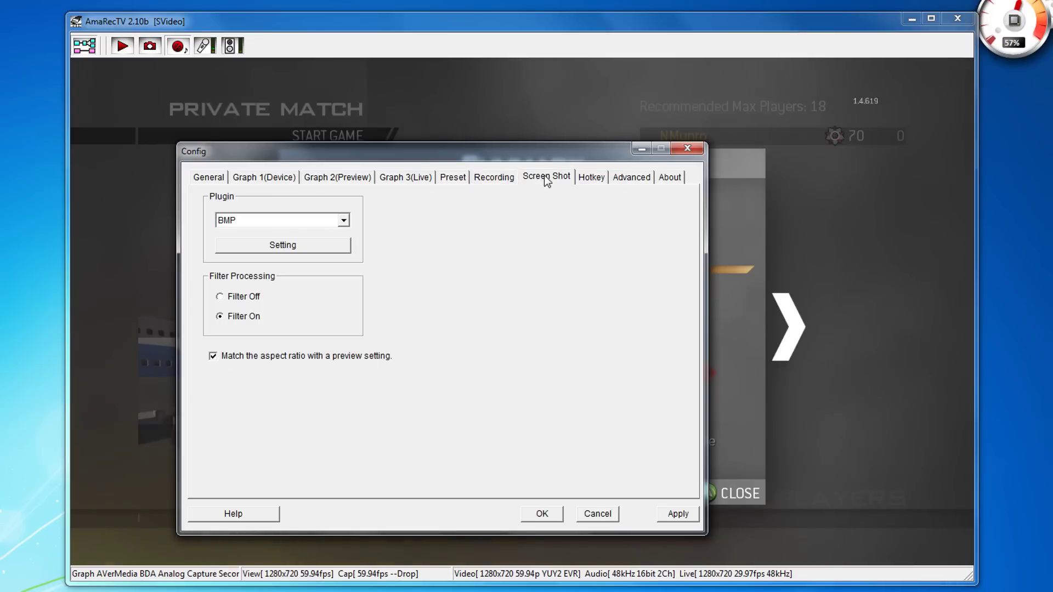
pyautogui.click(598, 178)
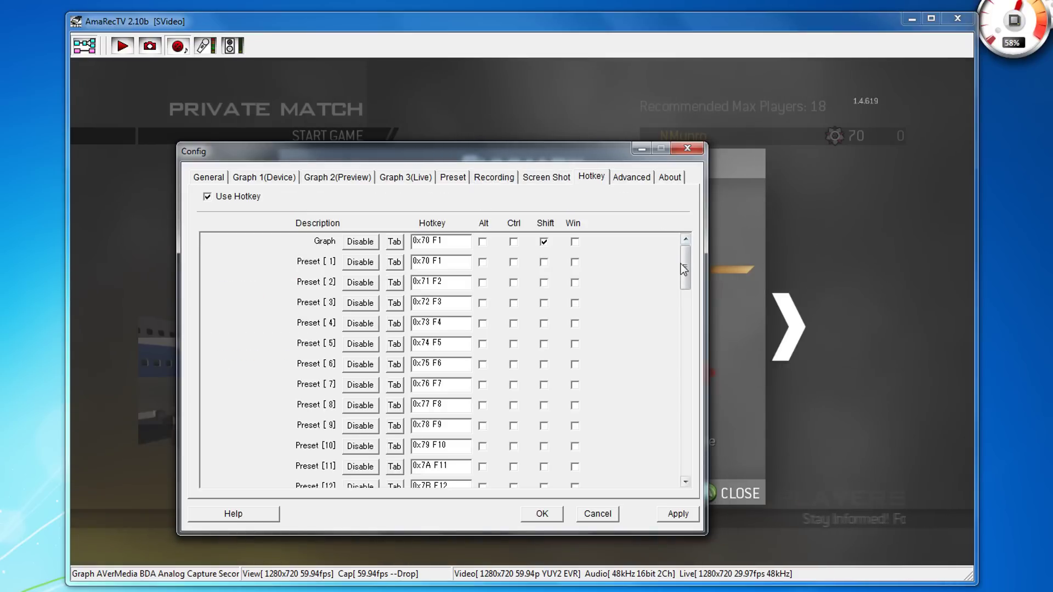
pyautogui.moveTo(683, 264); pyautogui.dragTo(693, 493)
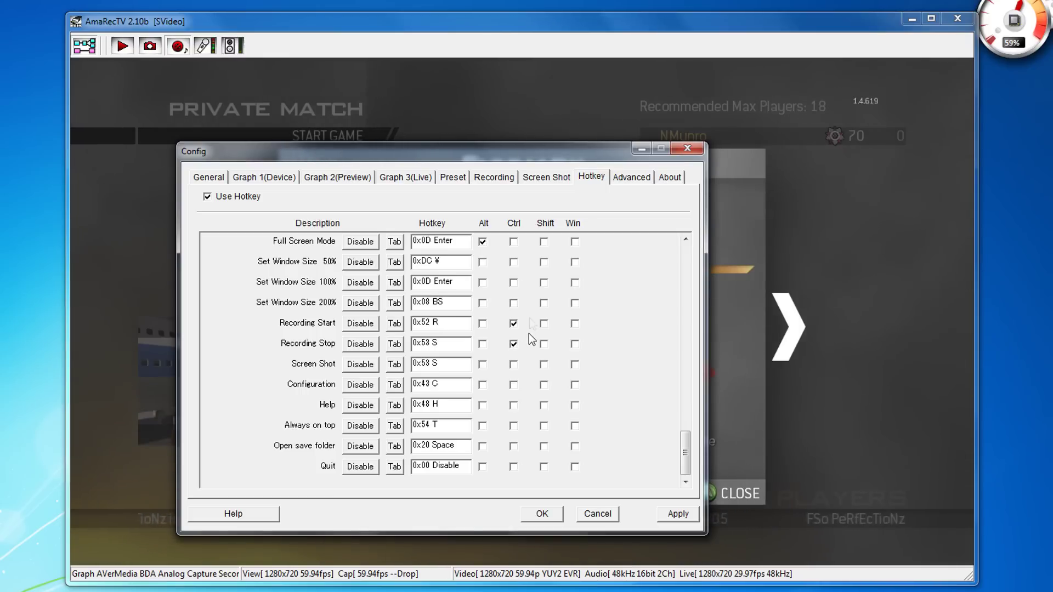
pyautogui.click(627, 178)
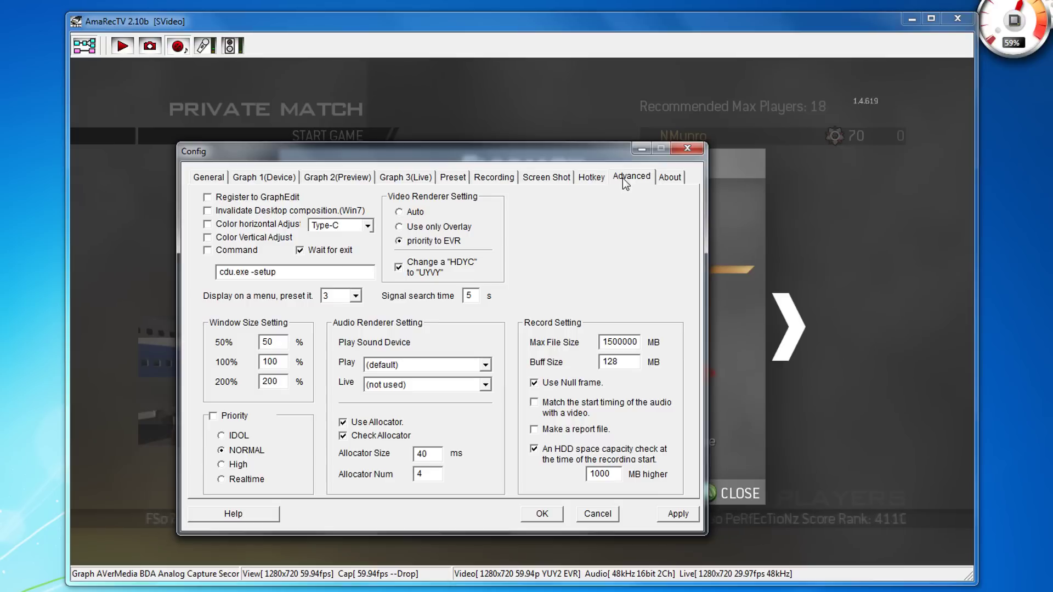
pyautogui.moveTo(417, 245)
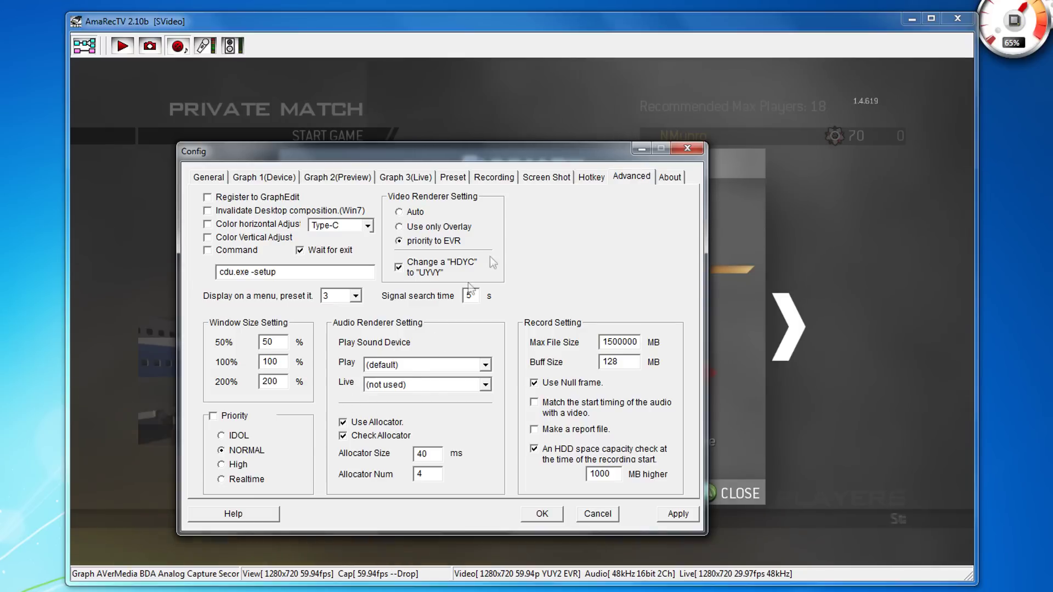
pyautogui.click(660, 177)
pyautogui.click(631, 177)
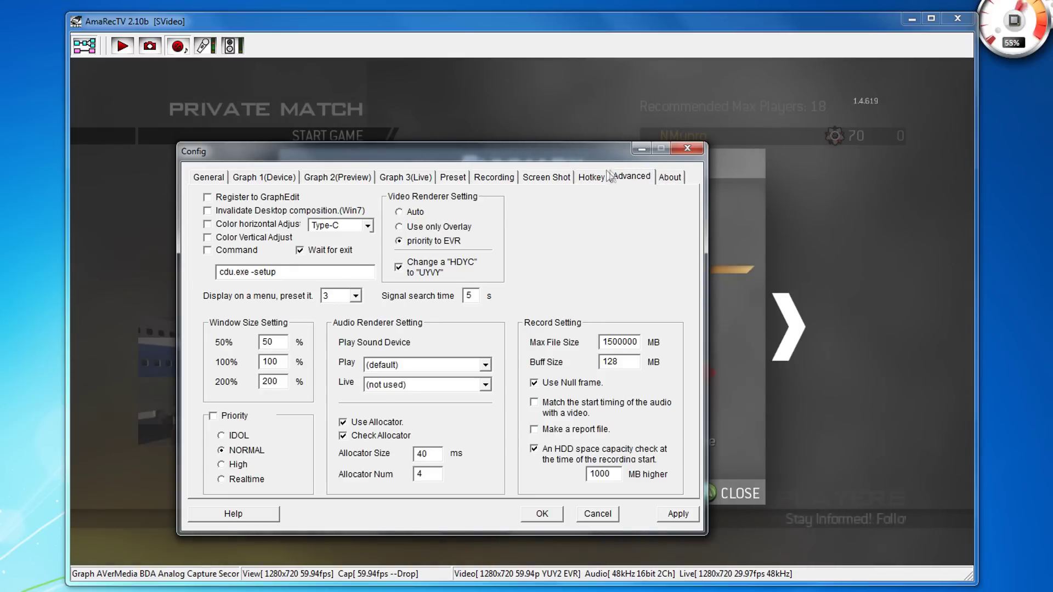
# - Return to the Graph 1 device settings and examine the capture device, video input and format selections
pyautogui.click(537, 178)
pyautogui.click(452, 177)
pyautogui.click(326, 180)
pyautogui.click(263, 176)
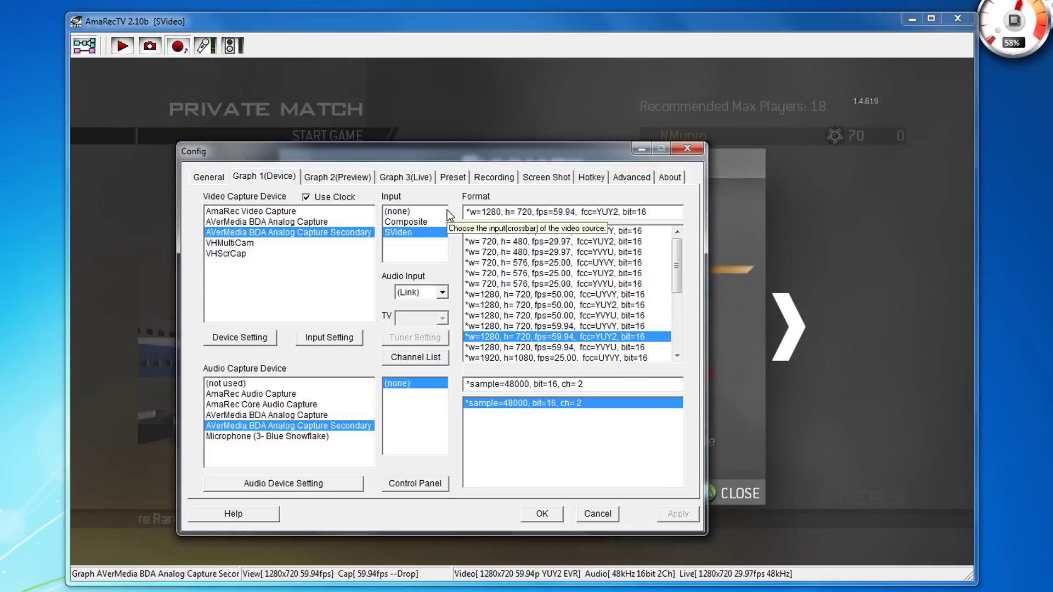
# - Update the codec list in the recording settings again and review the video and audio compressor selections
pyautogui.click(486, 178)
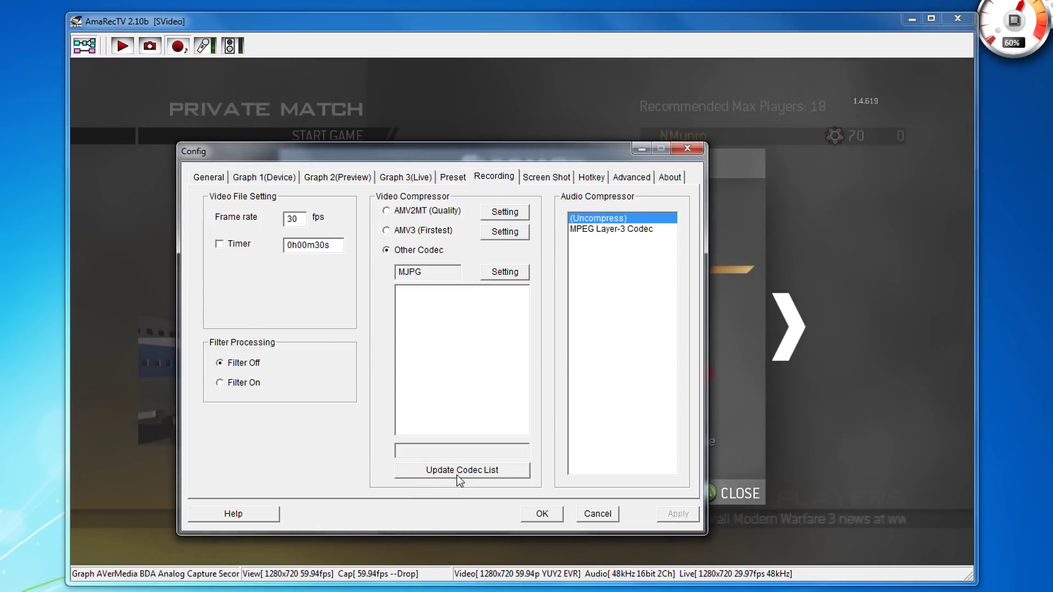
pyautogui.click(429, 472)
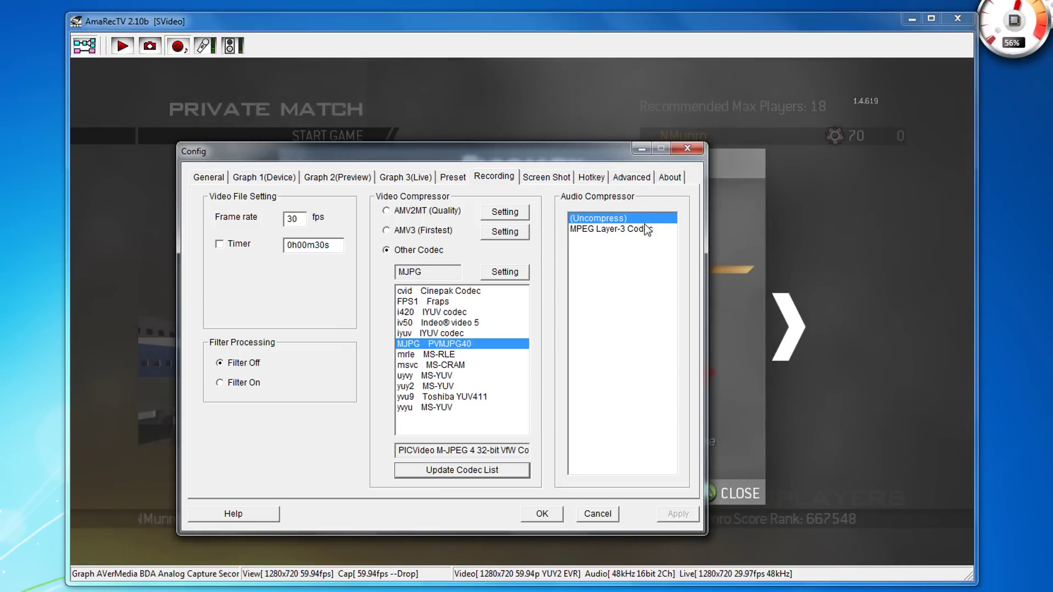
# - Review the Graph 1 capture device settings and the Graph 3 live mixer, microphone and broadcasting settings
pyautogui.click(450, 182)
pyautogui.click(417, 178)
pyautogui.click(353, 178)
pyautogui.click(278, 183)
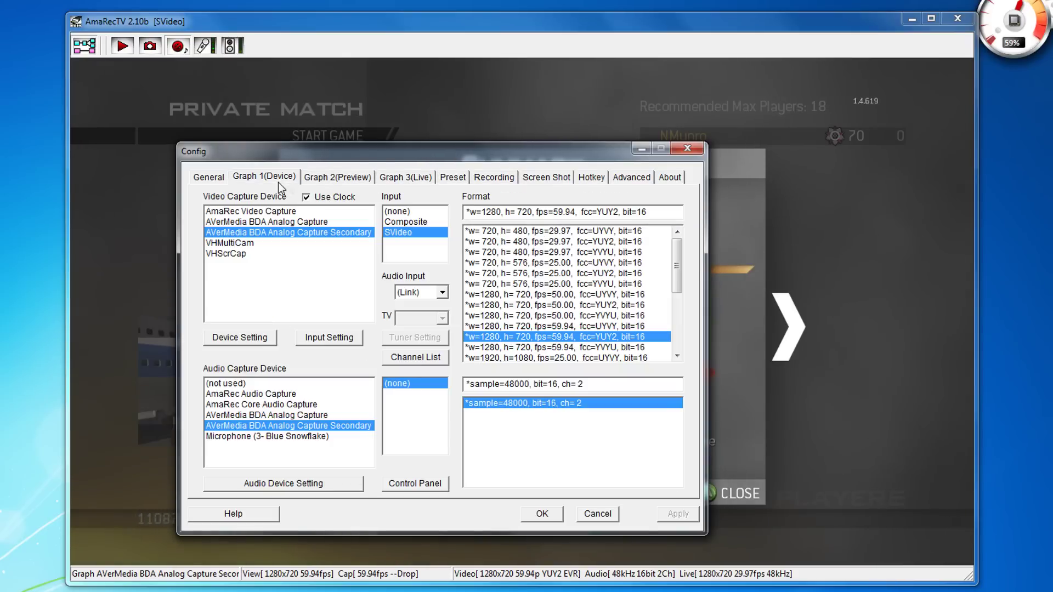
pyautogui.click(408, 179)
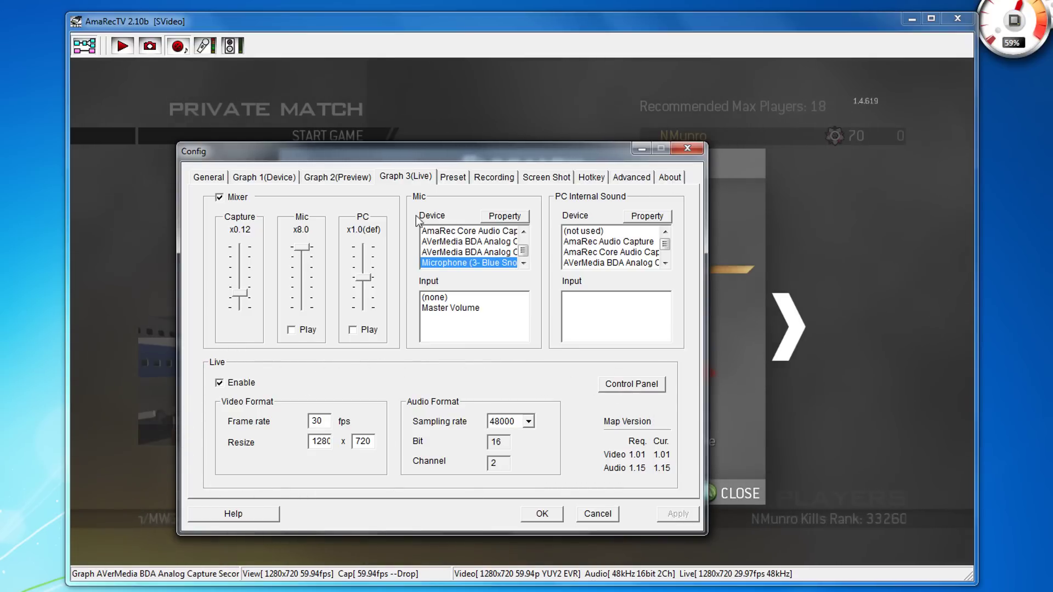
pyautogui.click(279, 179)
pyautogui.click(221, 179)
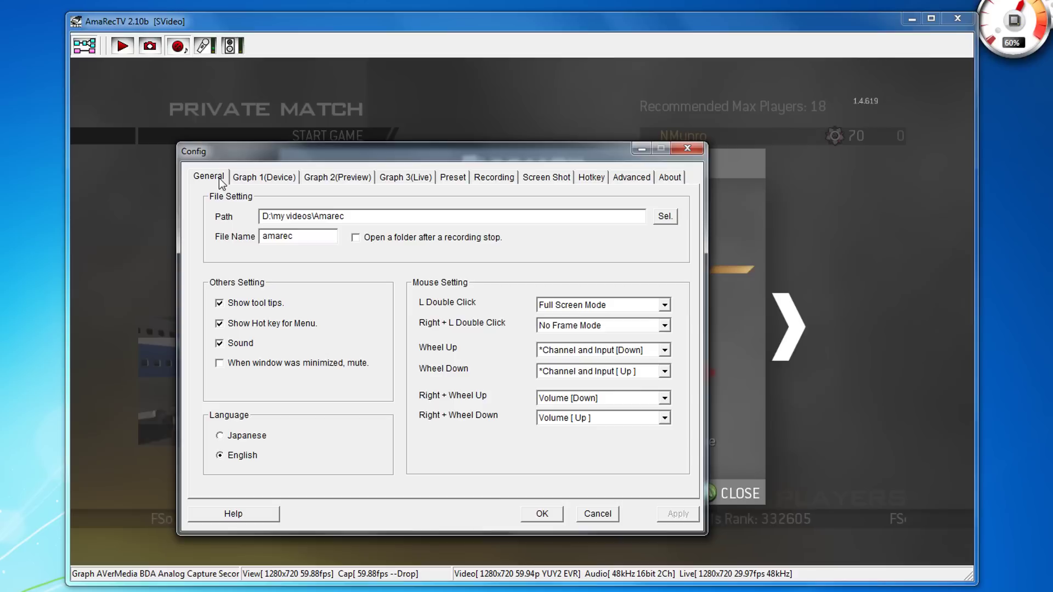
pyautogui.click(265, 179)
pyautogui.click(341, 177)
pyautogui.click(405, 176)
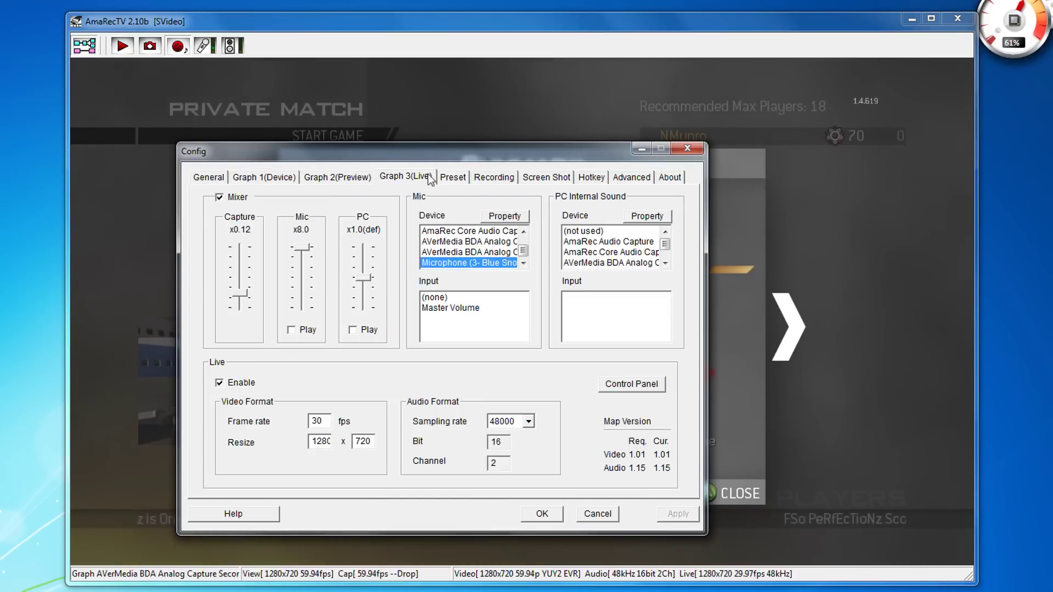
pyautogui.click(476, 176)
pyautogui.click(548, 176)
pyautogui.click(637, 177)
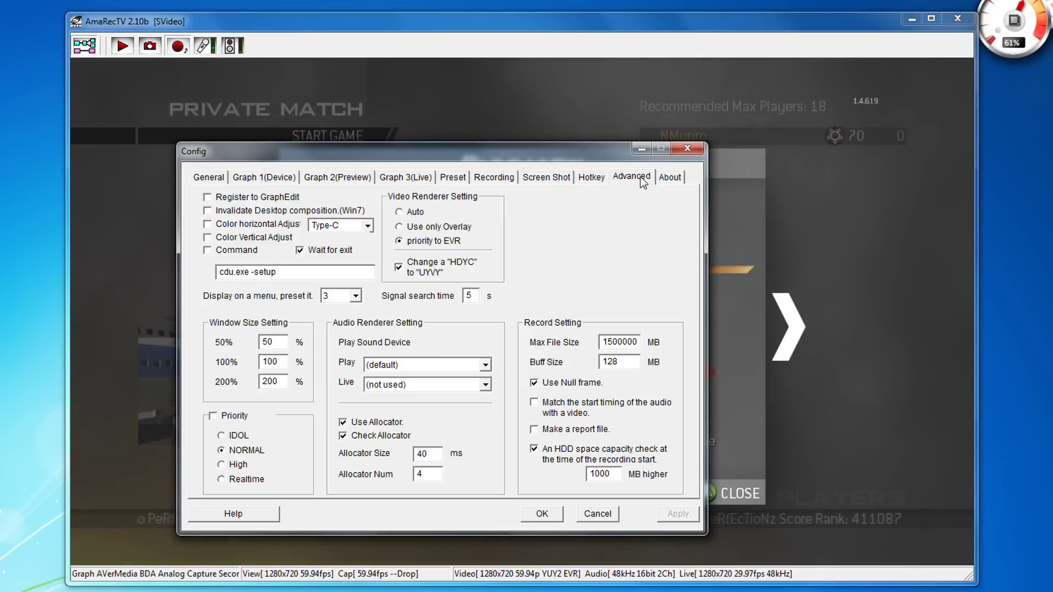